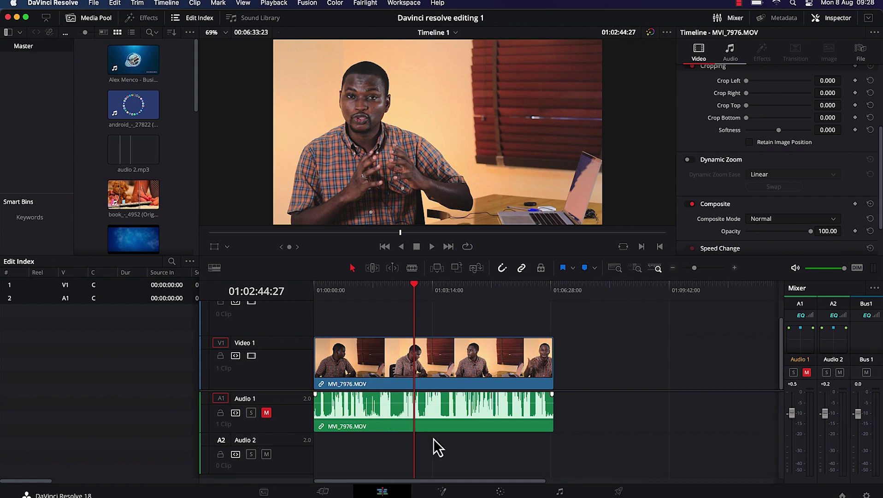
Switch to the Color page, try shifting the clip's Lift balance toward blue, and reset the Lift wheel's color balance
{"action": "left_click", "coordinate": [501, 493]}
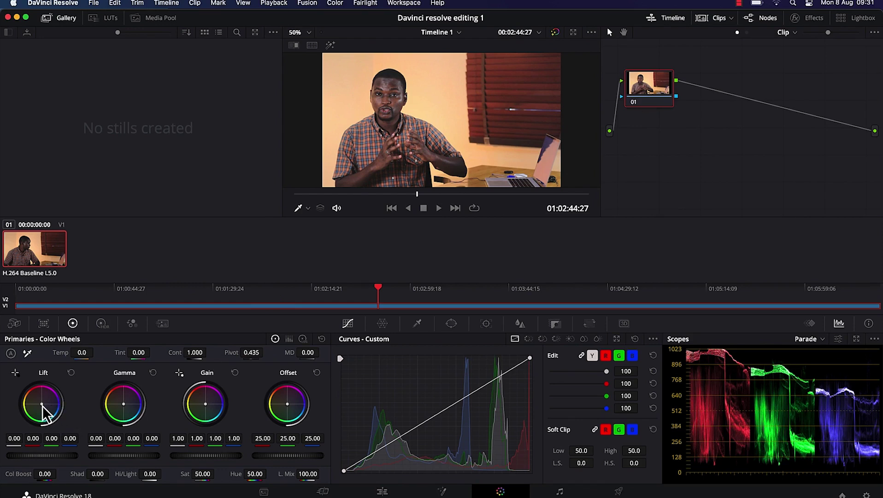
{"action": "left_click_drag", "start_coordinate": [42, 406], "coordinate": [48, 405]}
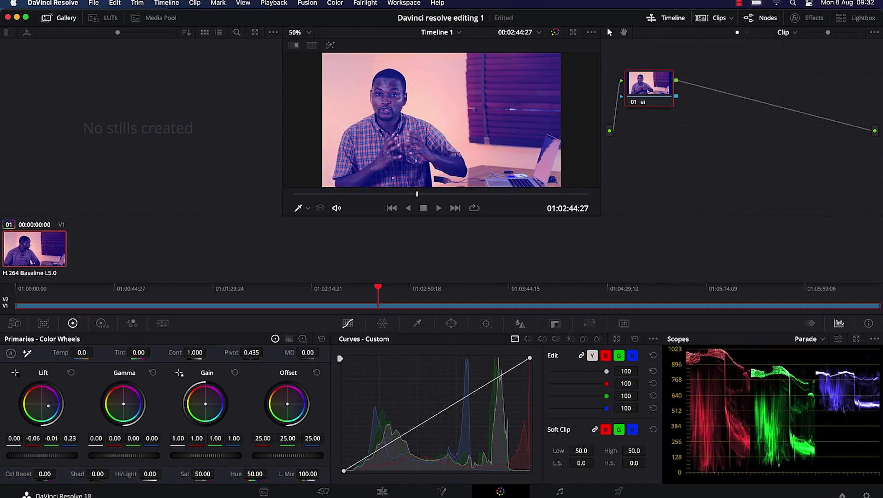
{"action": "double_click", "coordinate": [48, 403]}
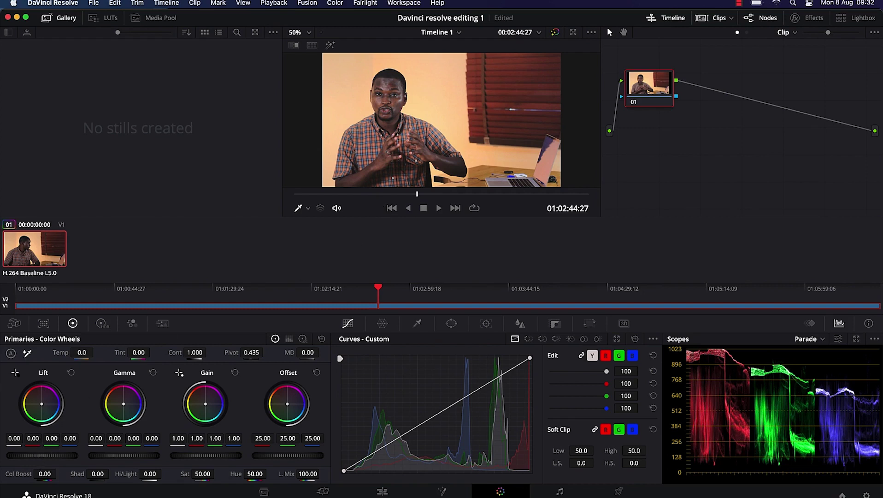
Lower the master Lift level of the clip to -0.04 across all channels to deepen the shadows
{"action": "left_click_drag", "start_coordinate": [42, 456], "coordinate": [36, 455]}
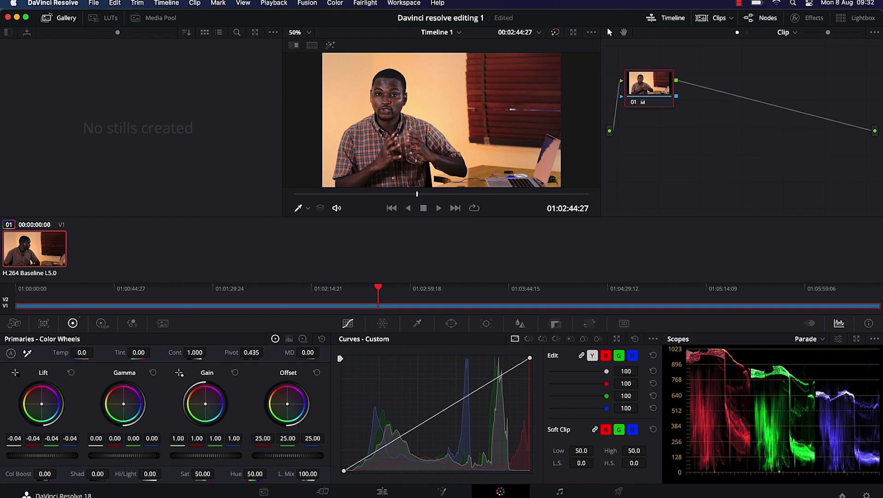
{"action": "left_click_drag", "start_coordinate": [36, 455], "coordinate": [40, 456]}
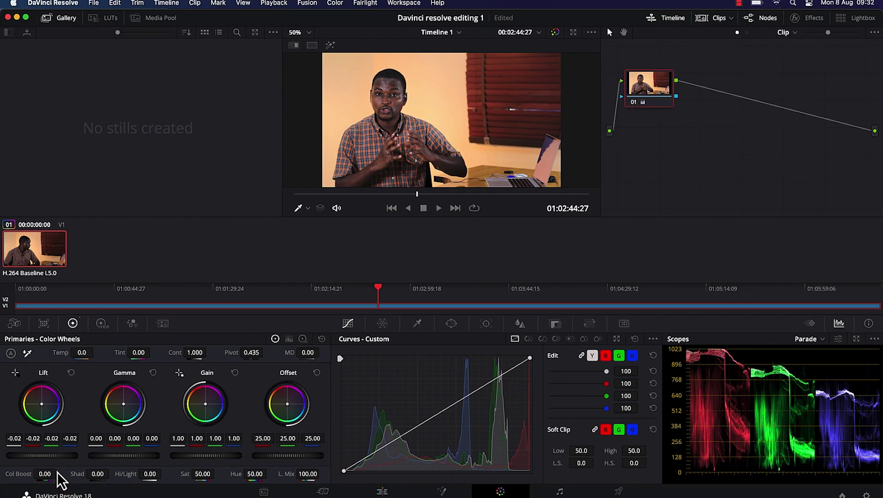
{"action": "mouse_move", "coordinate": [41, 455]}
{"action": "left_mouse_down"}
{"action": "mouse_move", "coordinate": [28, 455]}
{"action": "mouse_move", "coordinate": [38, 455]}
{"action": "left_mouse_up"}
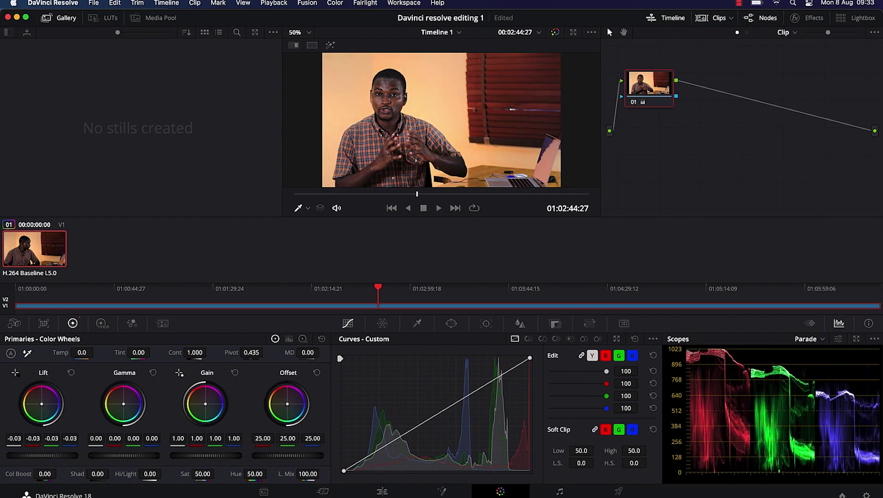
{"action": "left_click_drag", "start_coordinate": [39, 455], "coordinate": [37, 455]}
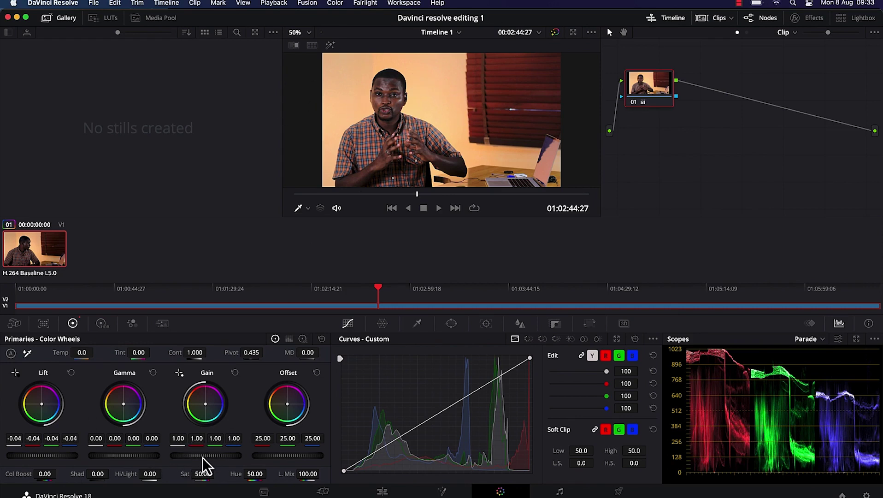
Raise the master Gain to 1.09 across all channels and reduce the saturation to 44.40
{"action": "left_click_drag", "start_coordinate": [178, 438], "coordinate": [185, 438]}
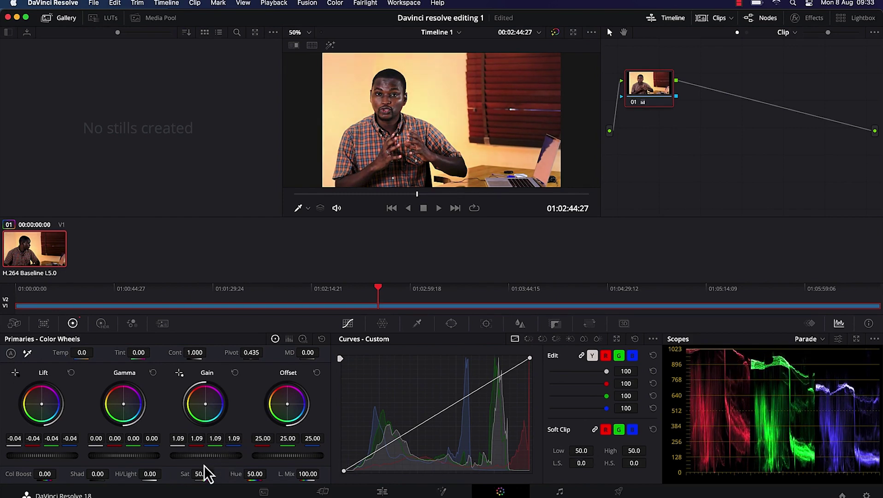
{"action": "left_click_drag", "start_coordinate": [206, 455], "coordinate": [215, 455]}
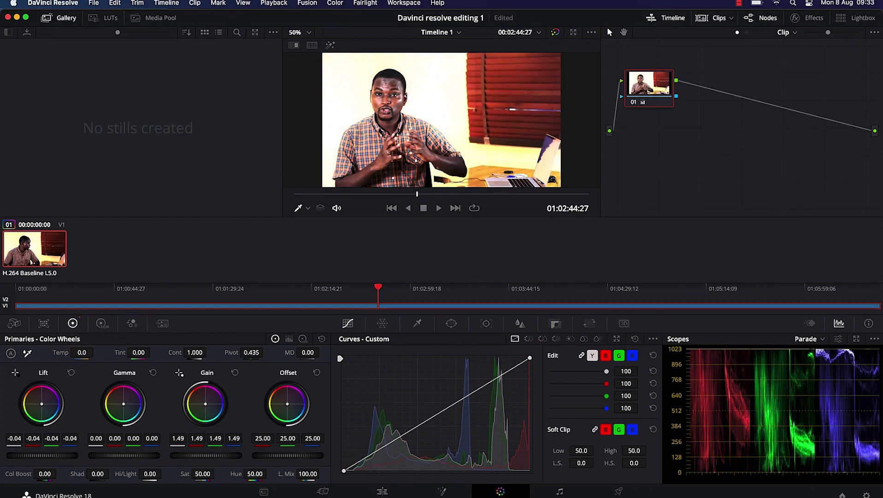
{"action": "left_click_drag", "start_coordinate": [215, 456], "coordinate": [205, 455]}
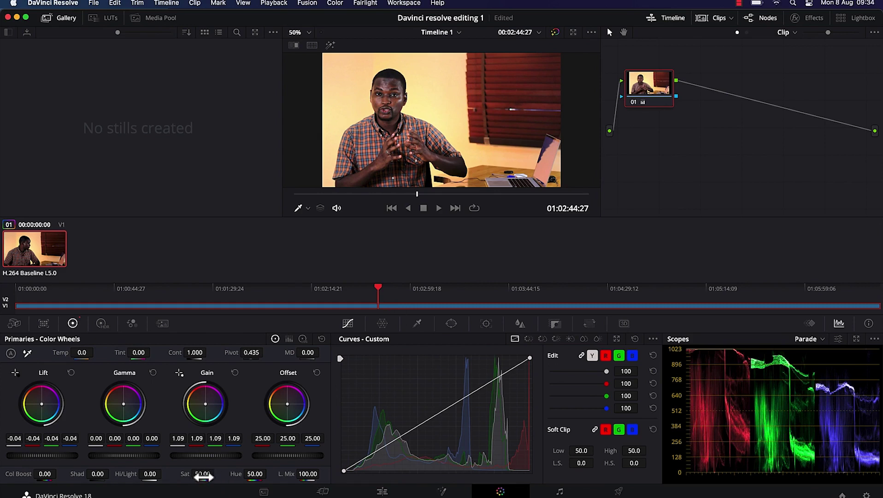
{"action": "mouse_move", "coordinate": [203, 475]}
{"action": "left_mouse_down"}
{"action": "mouse_move", "coordinate": [192, 475]}
{"action": "mouse_move", "coordinate": [217, 474]}
{"action": "left_mouse_up"}
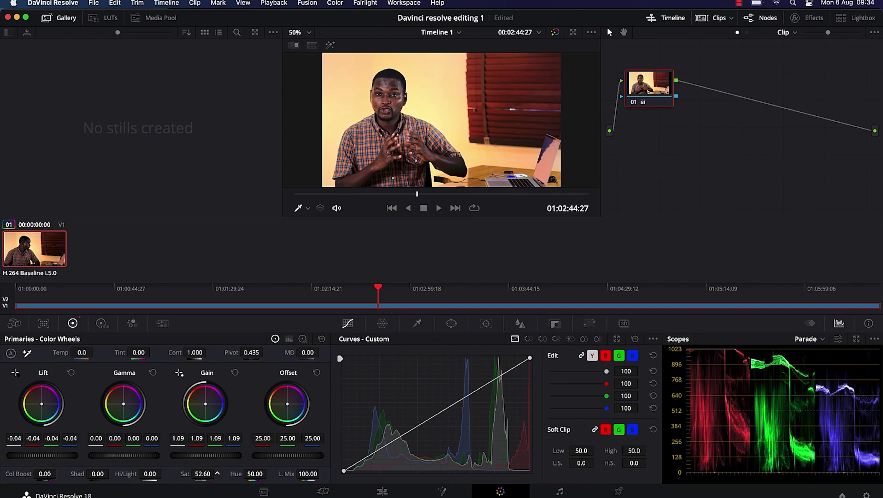
{"action": "left_click_drag", "start_coordinate": [217, 473], "coordinate": [218, 474]}
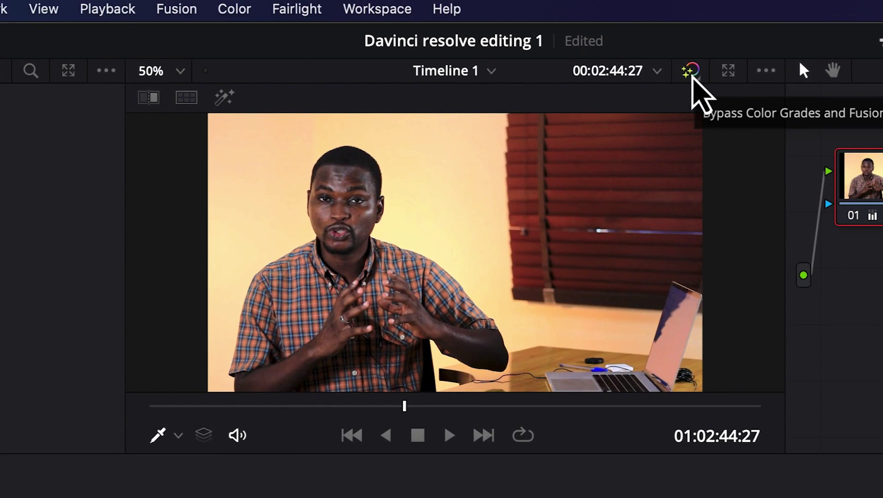
Compare the image with and without the color grade by toggling the grade bypass, leaving the grade enabled
{"action": "left_click", "coordinate": [692, 75]}
{"action": "left_click", "coordinate": [691, 74]}
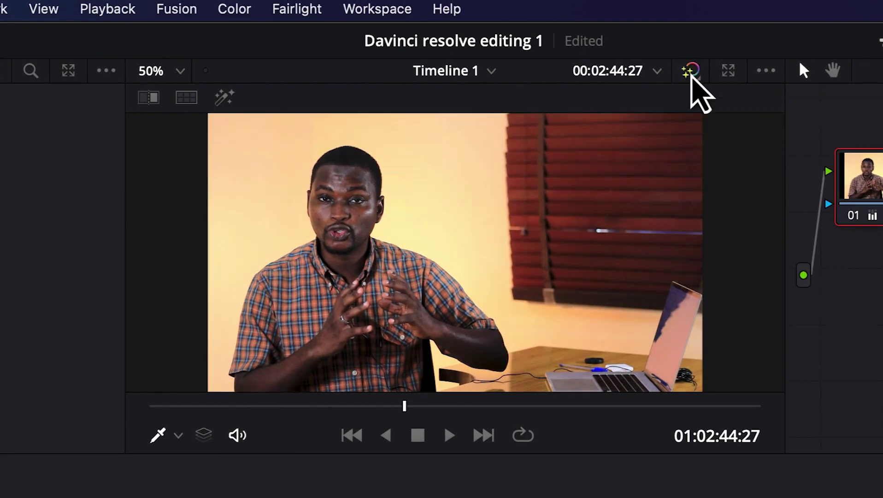
{"action": "left_click", "coordinate": [692, 74]}
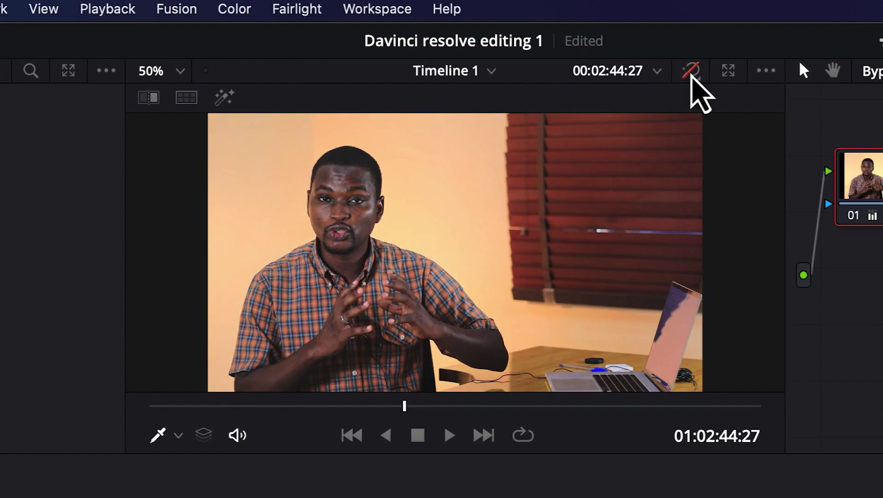
{"action": "left_click", "coordinate": [692, 74]}
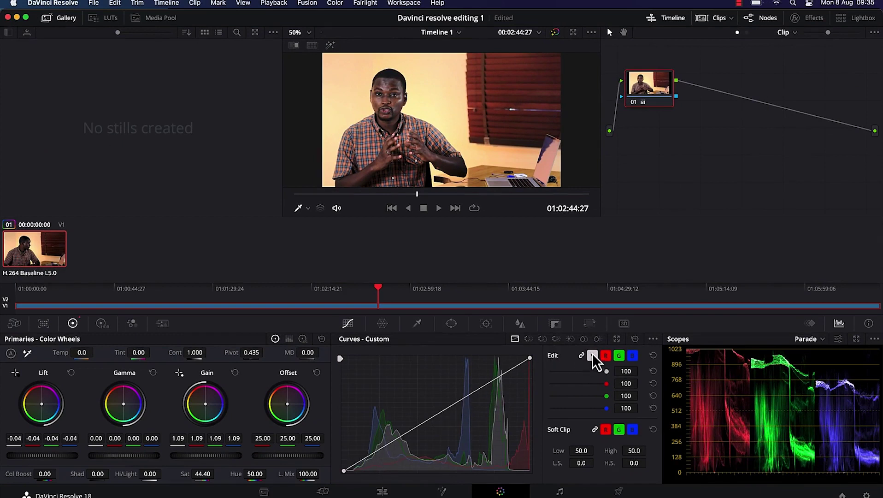
Add a highlight and a shadow point to the linked custom curve, raising the highlights and slightly lowering the shadows into a gentle S-curve
{"action": "left_click", "coordinate": [501, 378]}
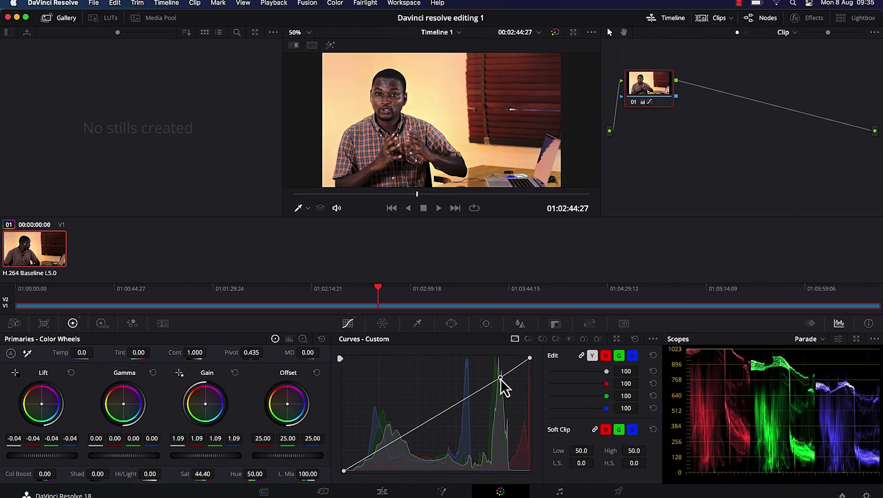
{"action": "left_click", "coordinate": [392, 445]}
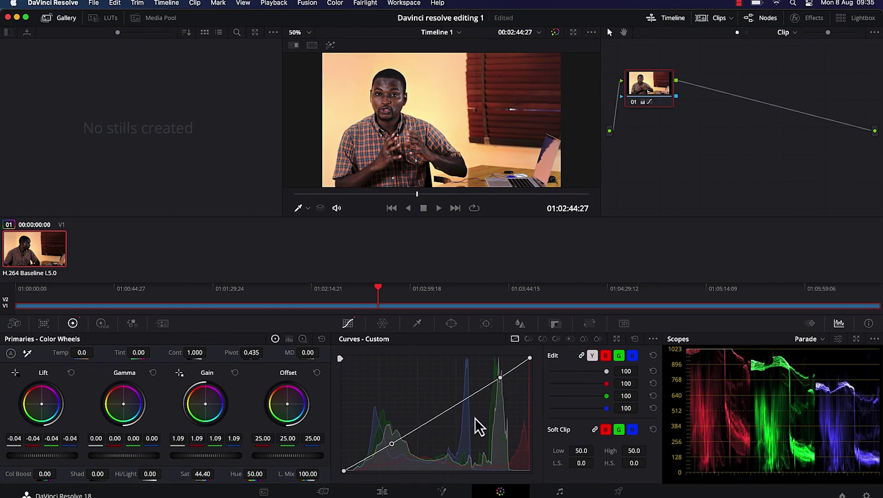
{"action": "left_click_drag", "start_coordinate": [500, 377], "coordinate": [492, 374]}
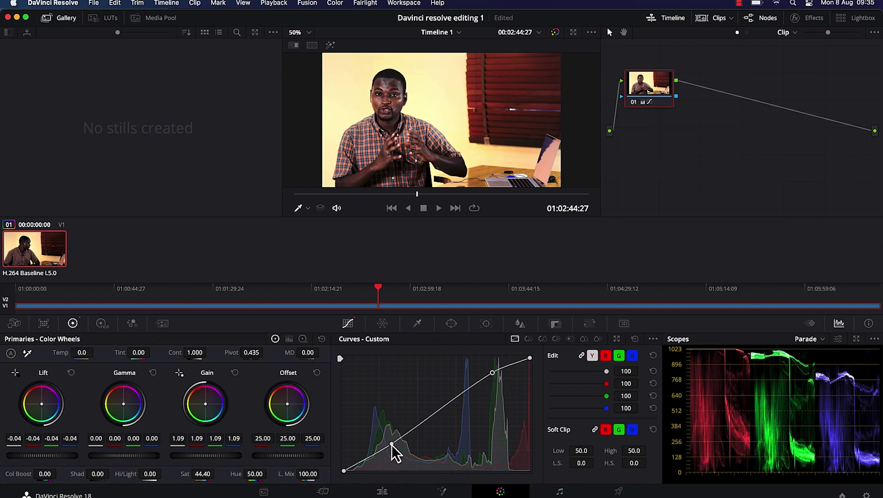
{"action": "left_click_drag", "start_coordinate": [393, 444], "coordinate": [393, 447]}
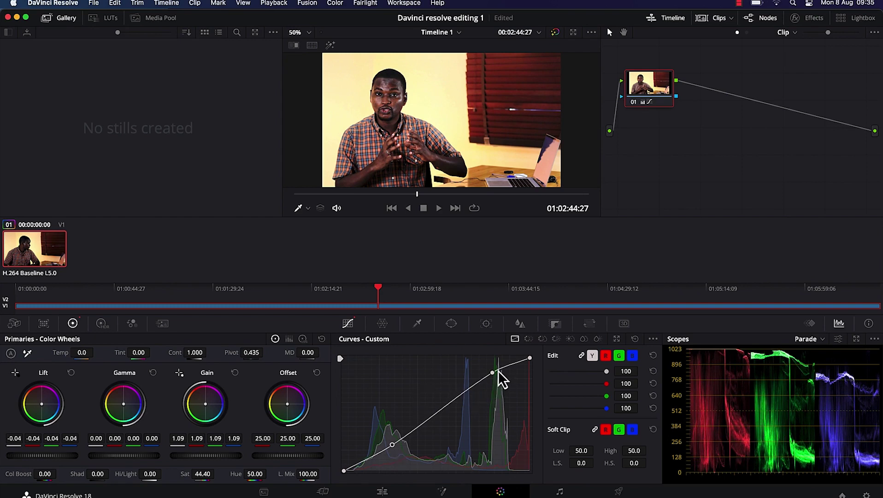
{"action": "left_click_drag", "start_coordinate": [494, 375], "coordinate": [490, 374]}
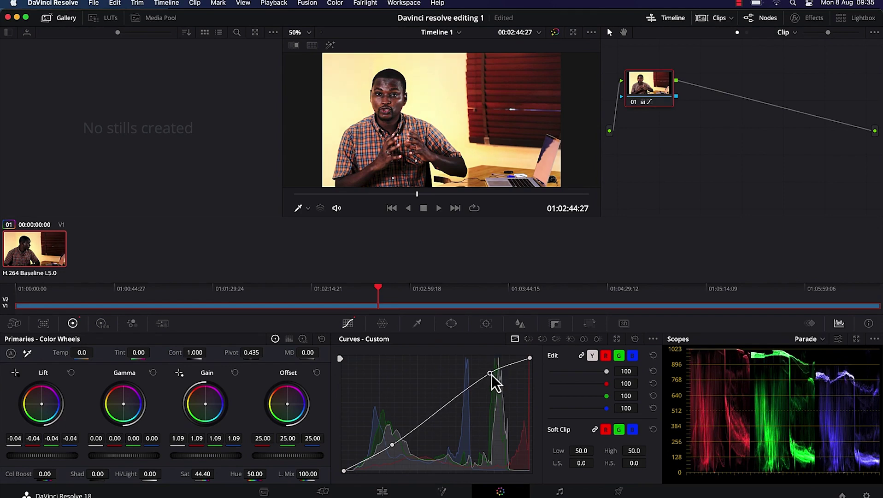
{"action": "left_click_drag", "start_coordinate": [491, 374], "coordinate": [491, 376]}
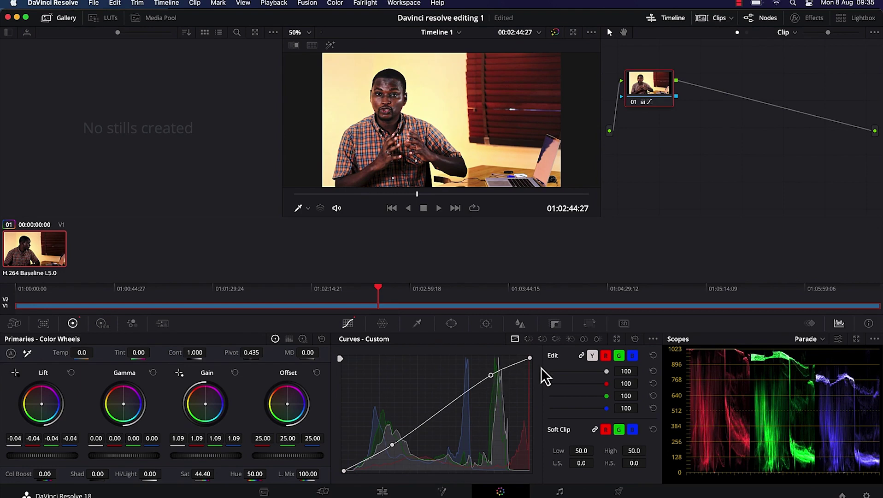
Pull the highlight point down slightly on the red curve and on the green curve individually
{"action": "left_click", "coordinate": [606, 356]}
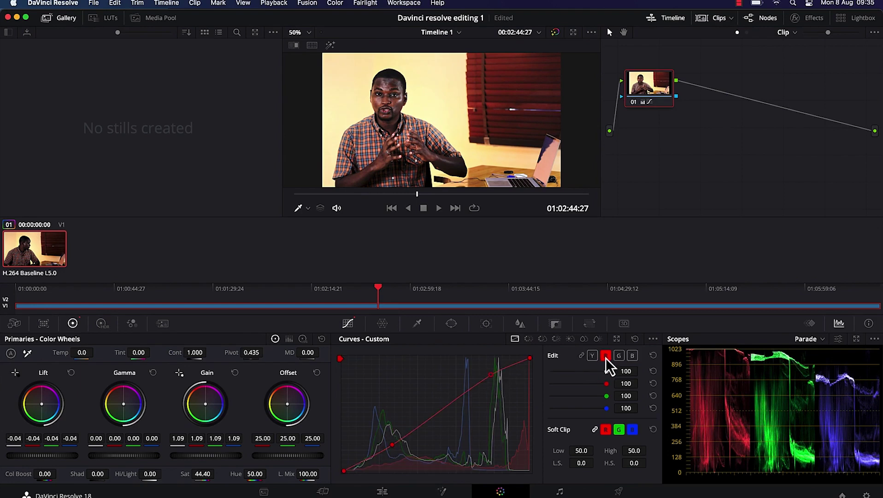
{"action": "mouse_move", "coordinate": [490, 378]}
{"action": "left_mouse_down"}
{"action": "mouse_move", "coordinate": [515, 400]}
{"action": "mouse_move", "coordinate": [491, 381]}
{"action": "left_mouse_up"}
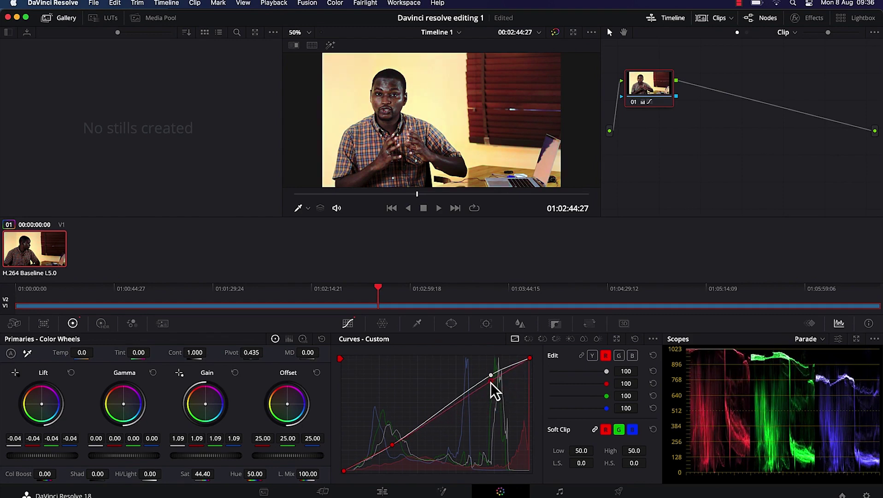
{"action": "left_click", "coordinate": [619, 357]}
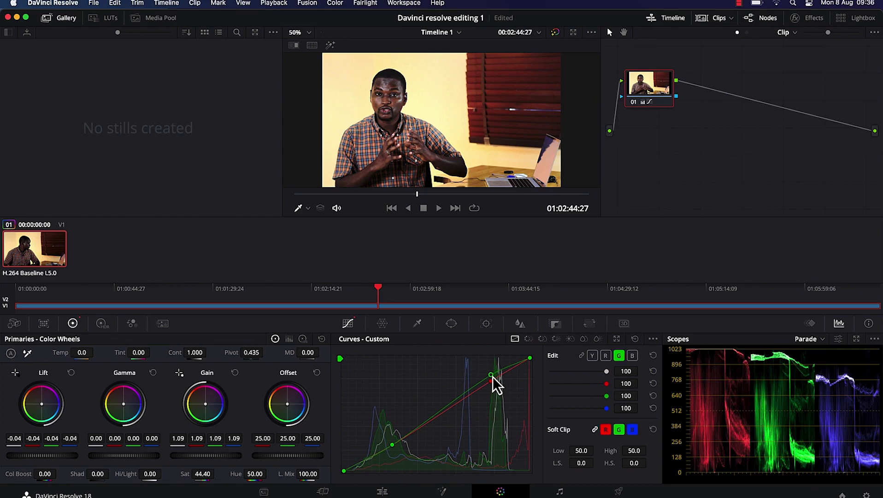
{"action": "mouse_move", "coordinate": [493, 377]}
{"action": "left_mouse_down"}
{"action": "mouse_move", "coordinate": [506, 390]}
{"action": "mouse_move", "coordinate": [502, 383]}
{"action": "left_mouse_up"}
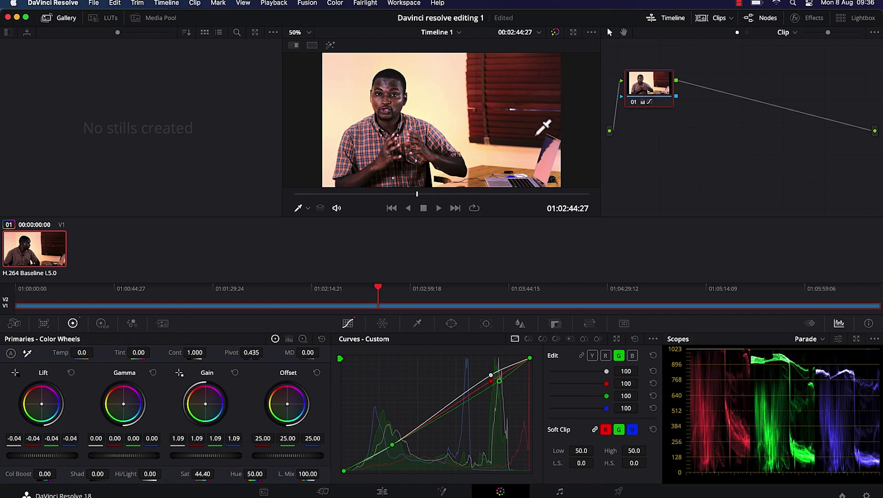
Toggle the grade bypass to compare the curve-adjusted image with the original footage, ending with the grade enabled
{"action": "left_click", "coordinate": [556, 33]}
{"action": "left_click", "coordinate": [556, 33]}
{"action": "left_click", "coordinate": [556, 35]}
{"action": "left_click", "coordinate": [556, 35]}
Select only the luminance (Y) channel for editing in the custom curves
{"action": "left_click", "coordinate": [597, 356]}
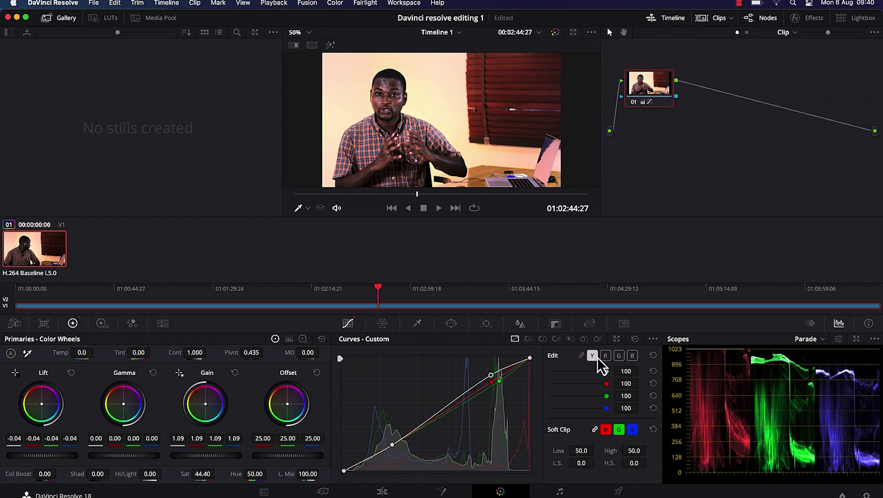